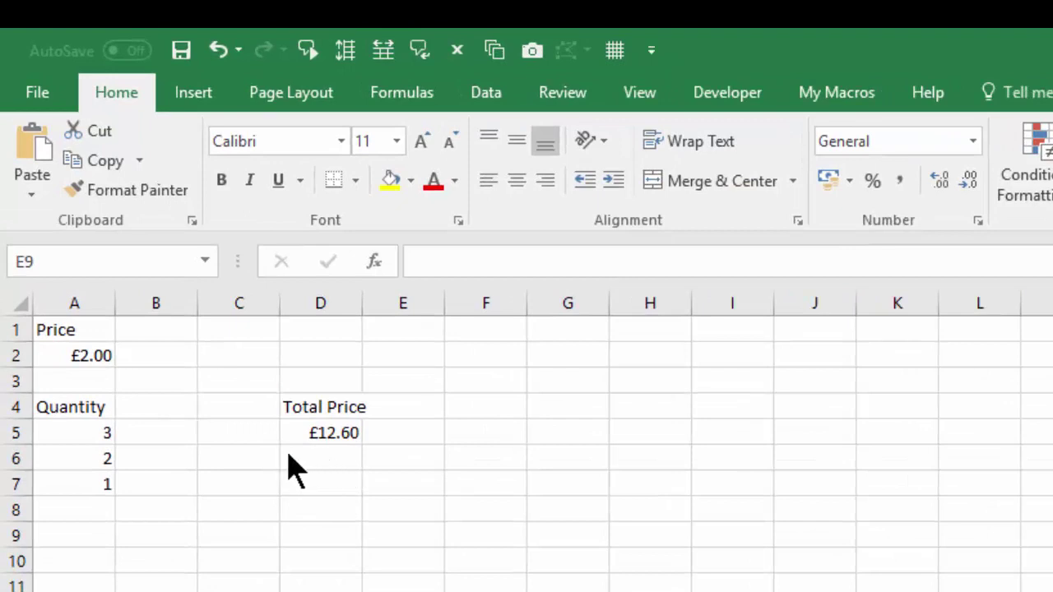
- Inspect D5's formula =SUM(A5:A7)*A2 without editing it, leaving D5 selected
click(325, 433)
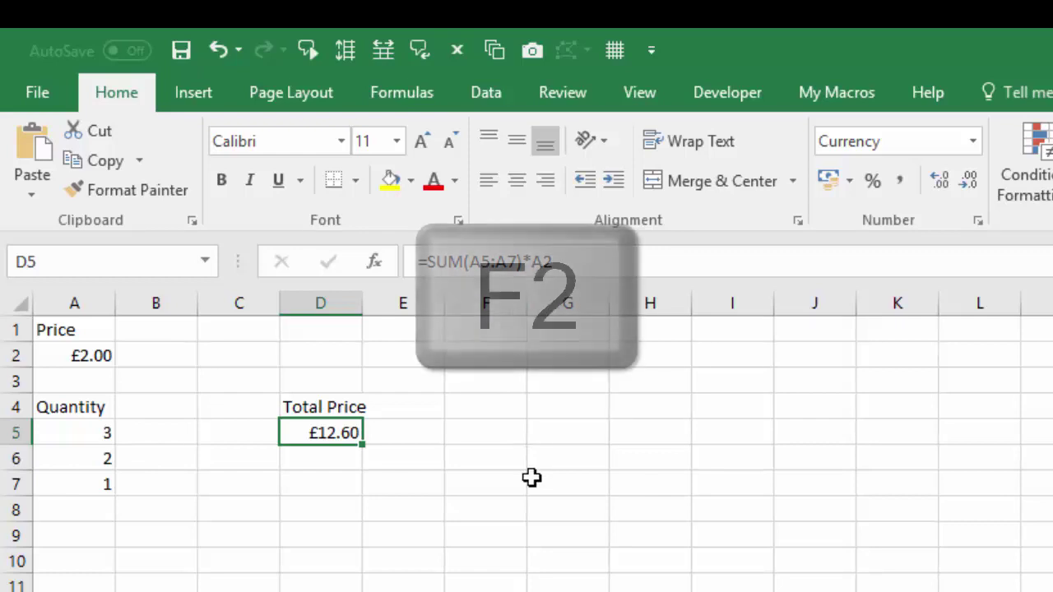
key(F2)
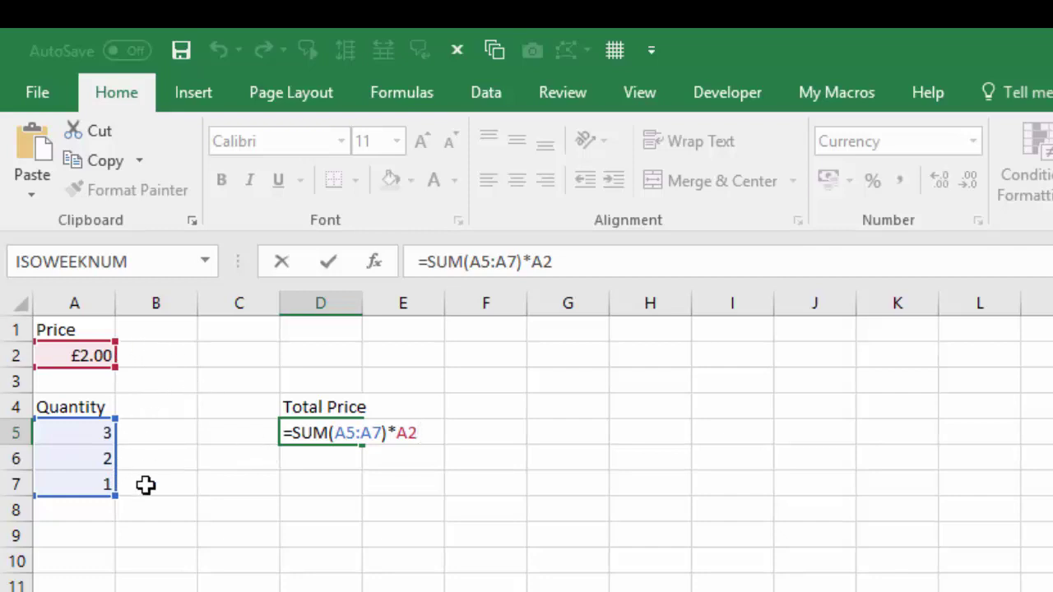
key(Return)
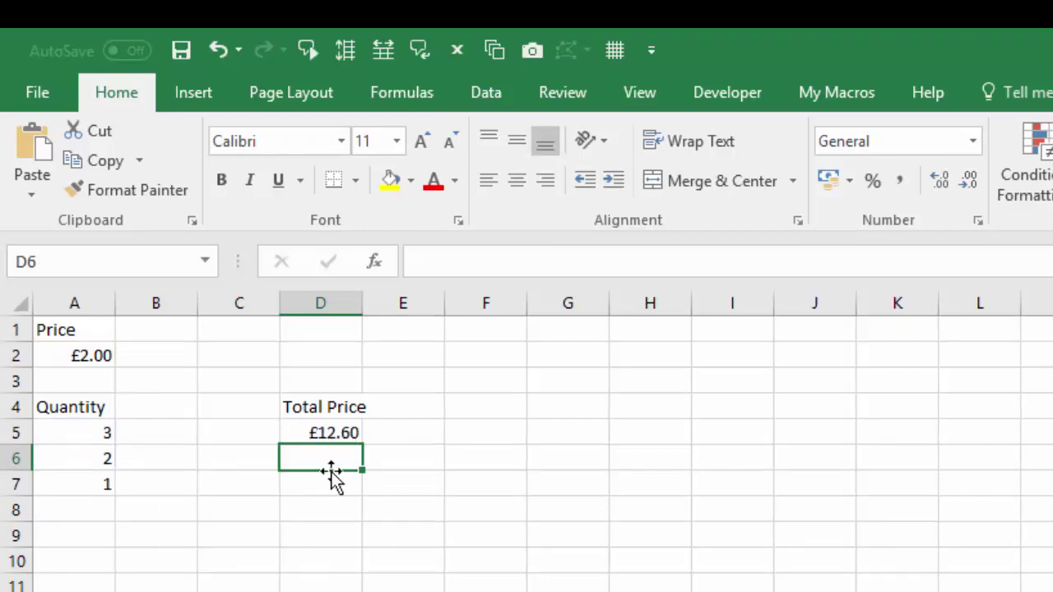
click(327, 438)
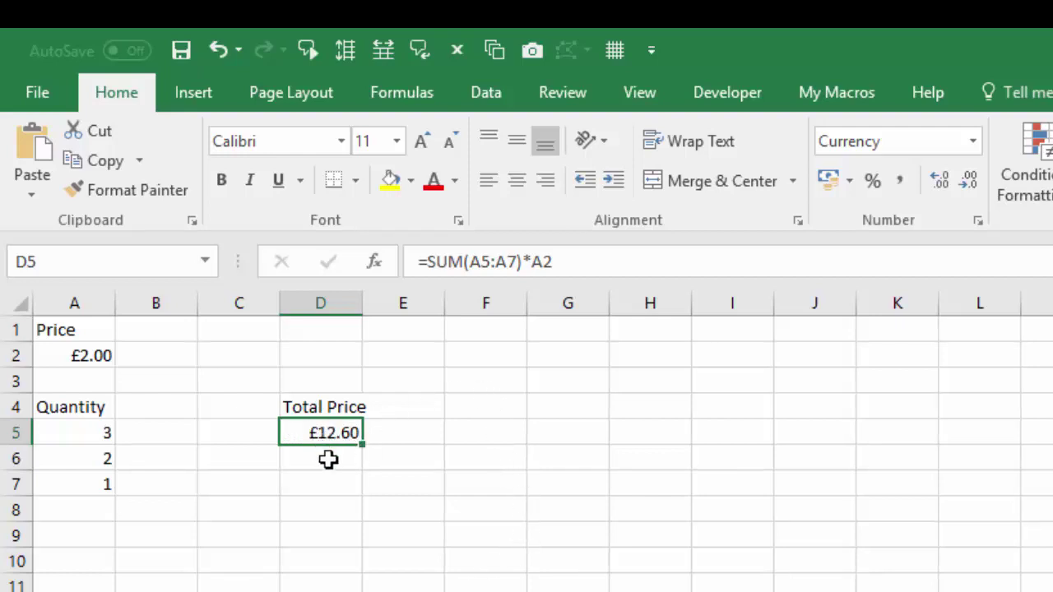
- Run Evaluate Formula on D5, centre the dialog, and reduce SUM(A5:A7) to 6.3
click(419, 99)
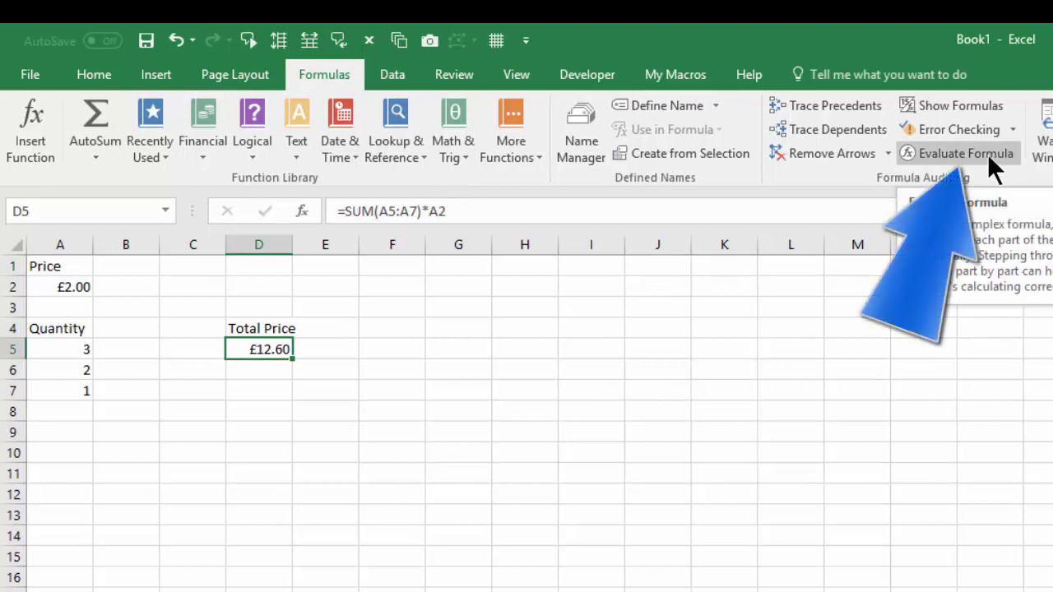
click(989, 160)
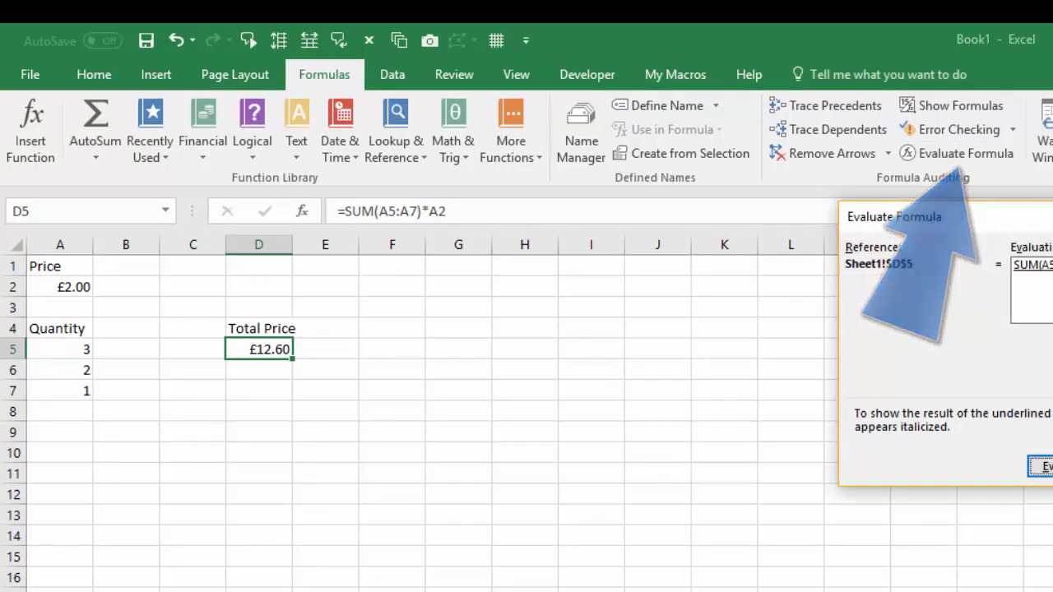
drag(1038, 216, 574, 224)
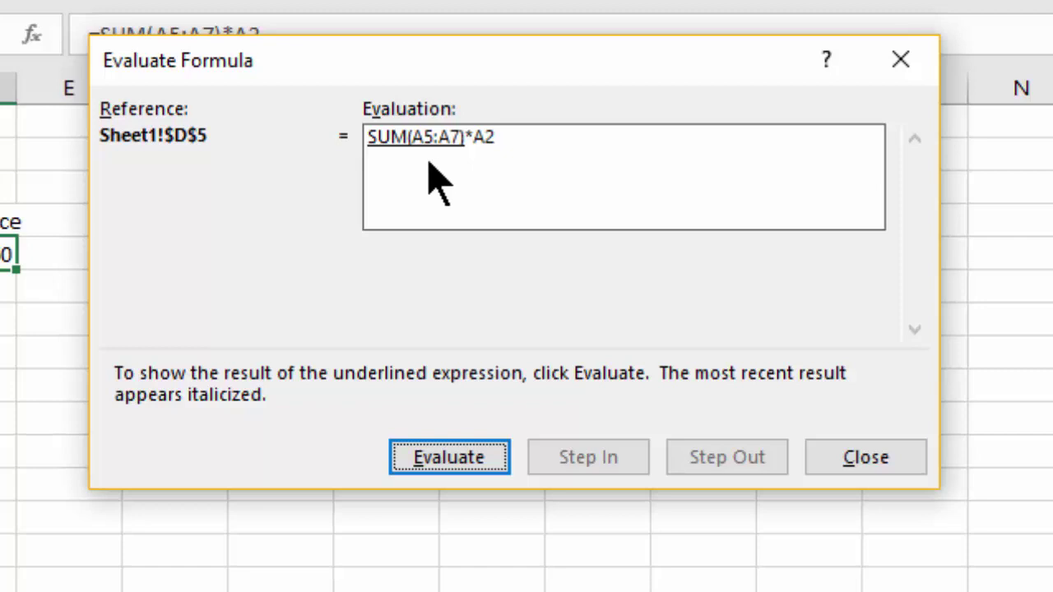
click(452, 462)
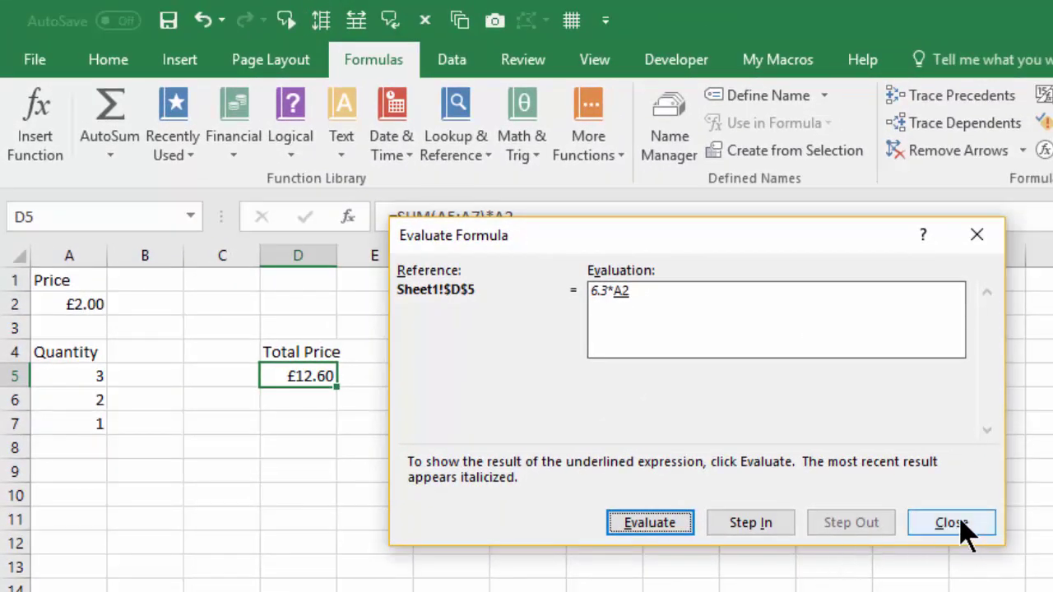
- Close the evaluation and show quantities A5:A7 with two decimals, revealing 3.30 in A5
click(956, 522)
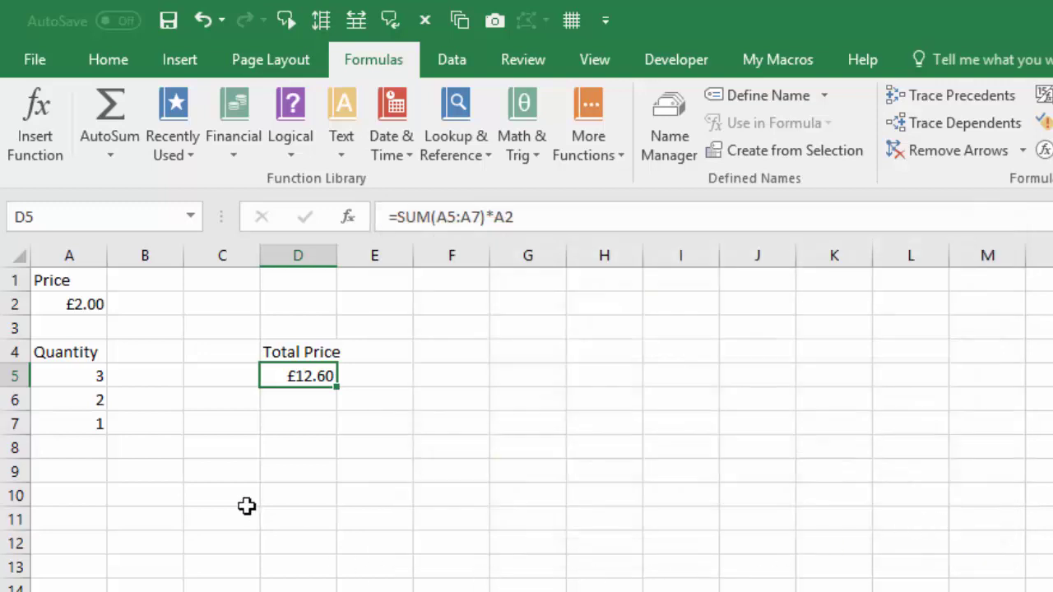
click(76, 376)
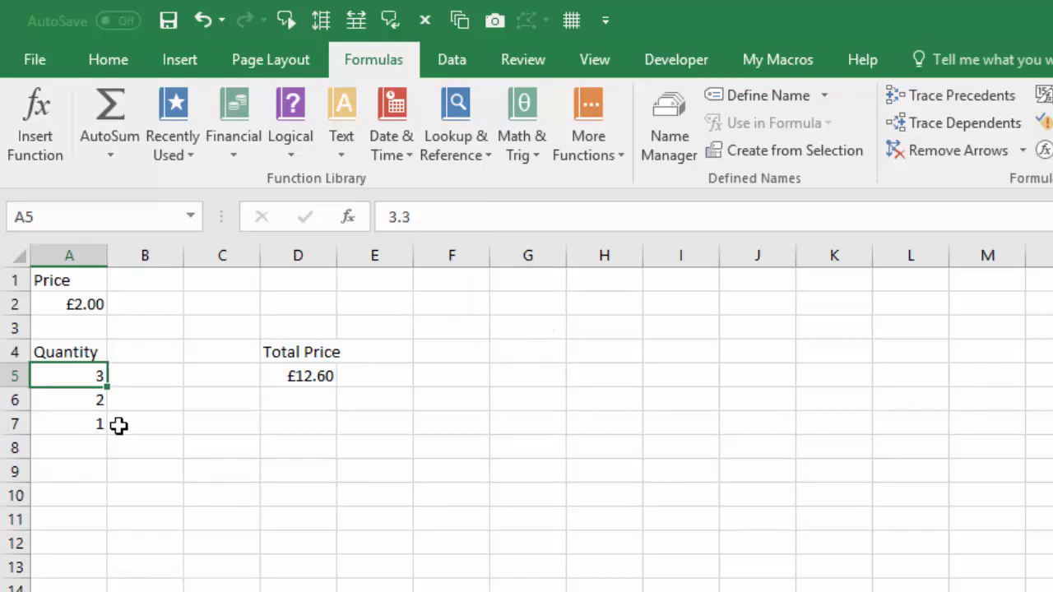
drag(68, 371, 83, 423)
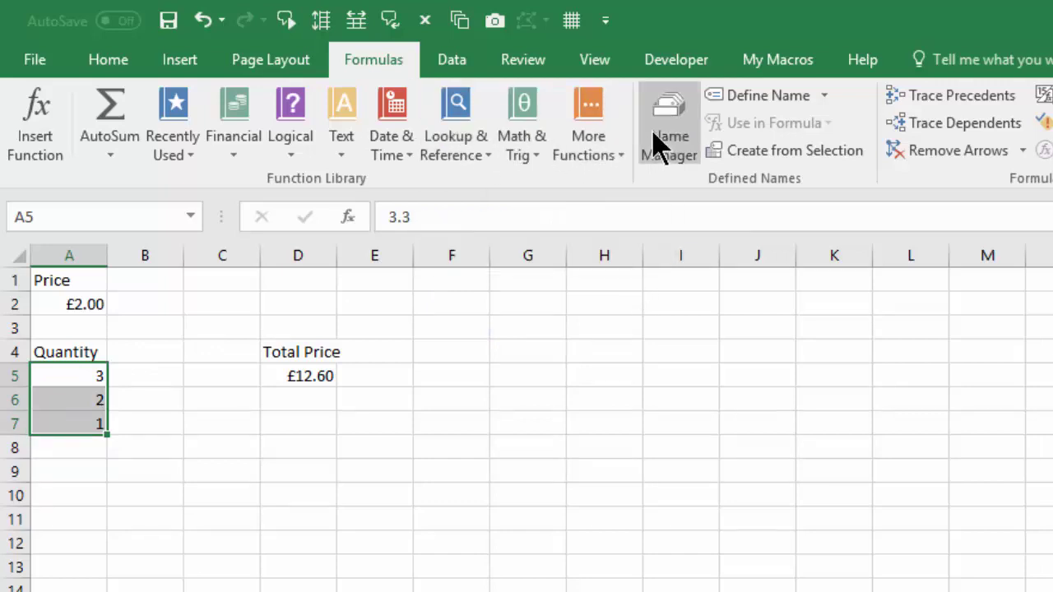
click(115, 61)
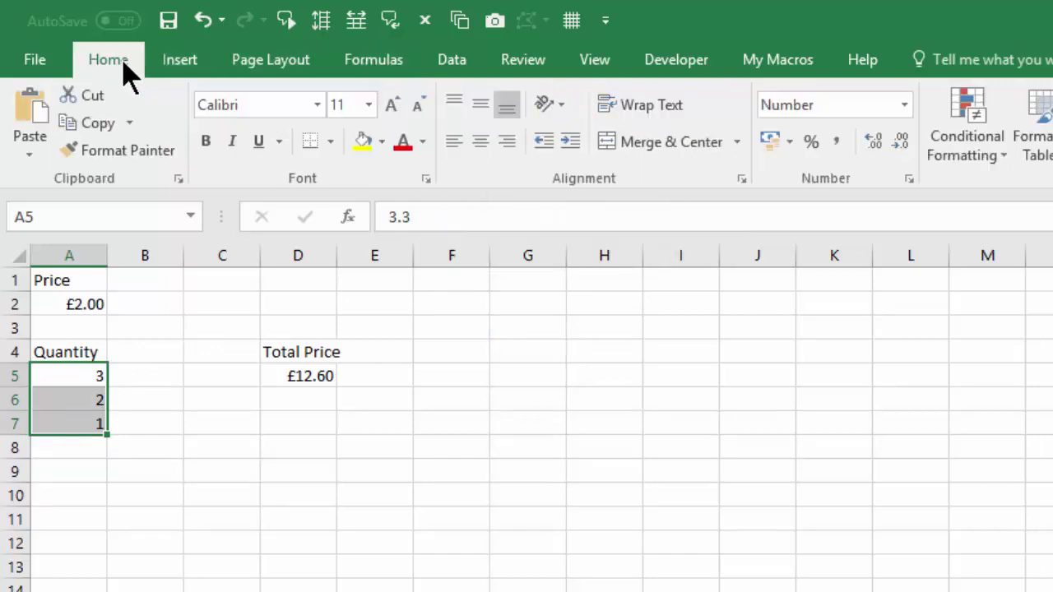
click(875, 153)
click(876, 146)
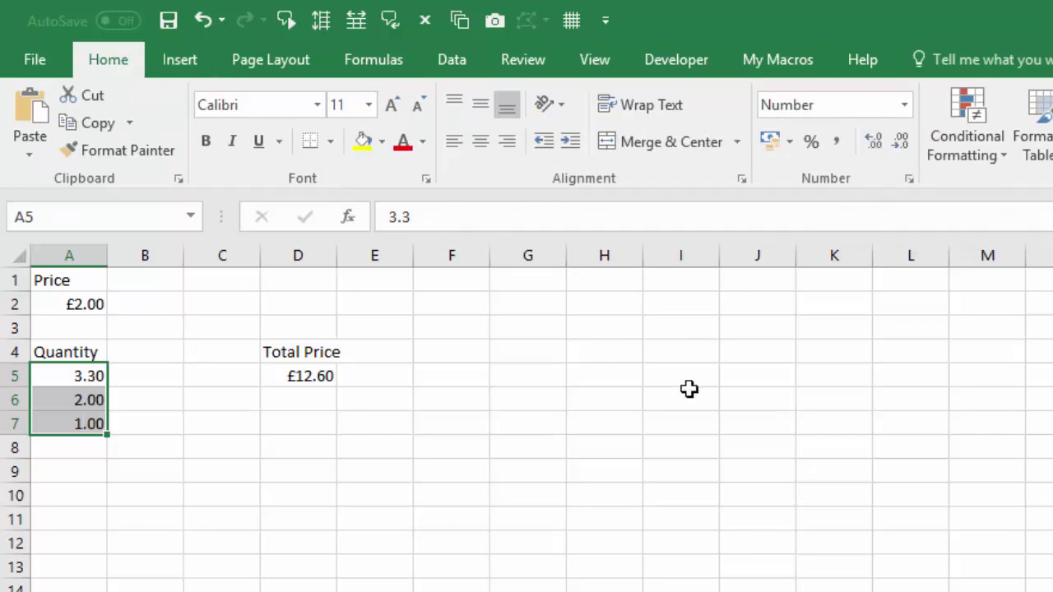
- Check the D5 total, then change the A5 quantity to 3
click(310, 374)
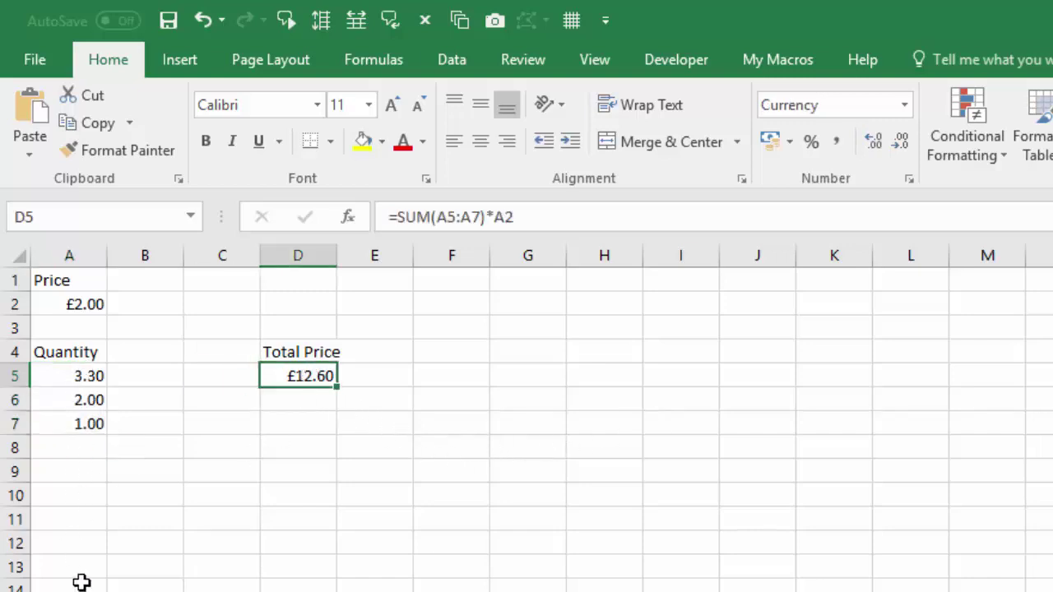
click(88, 375)
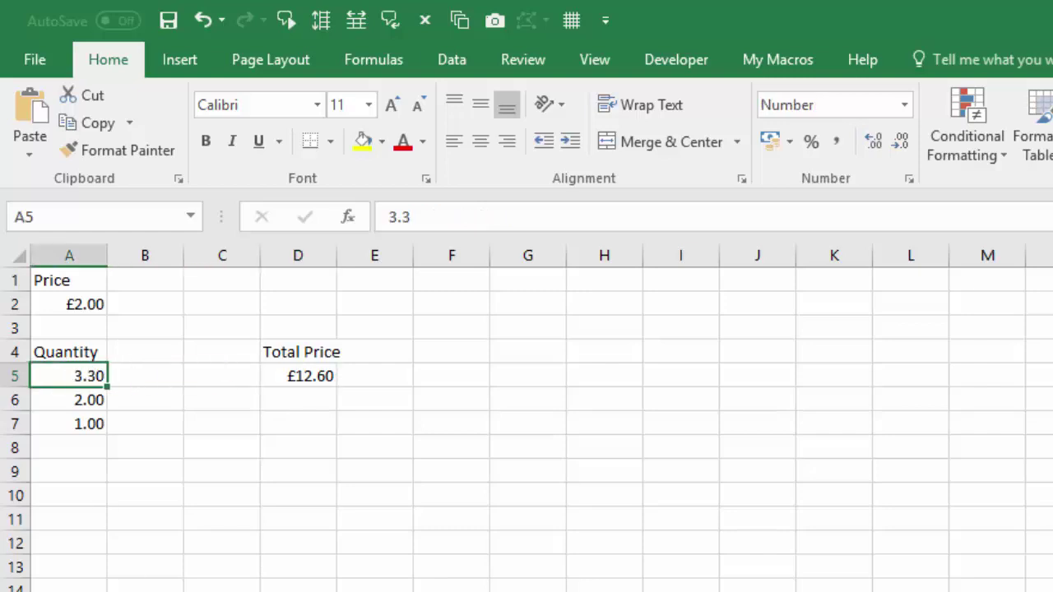
text(3)
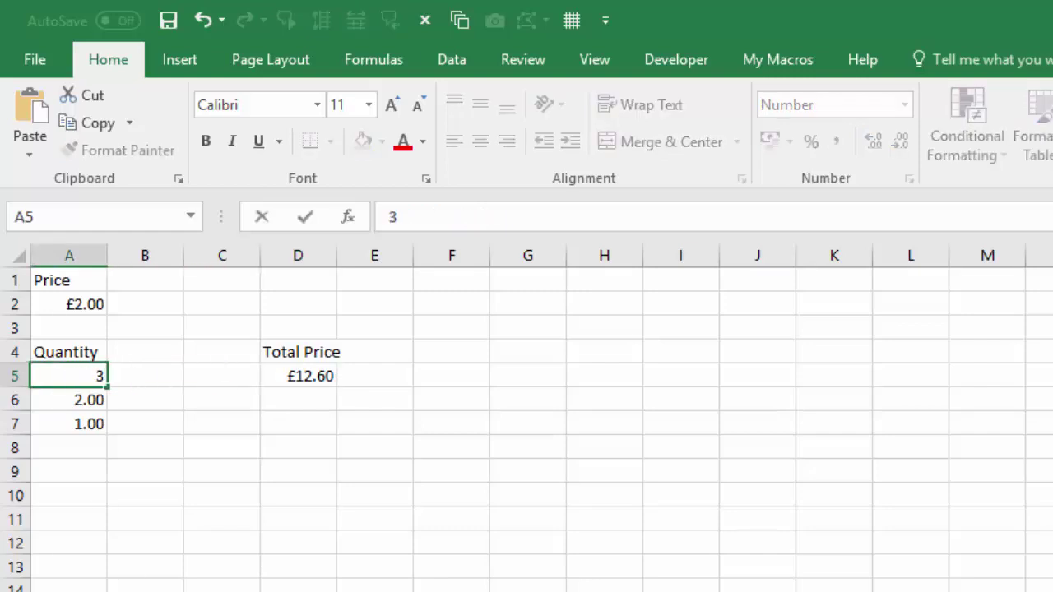
key(Return)
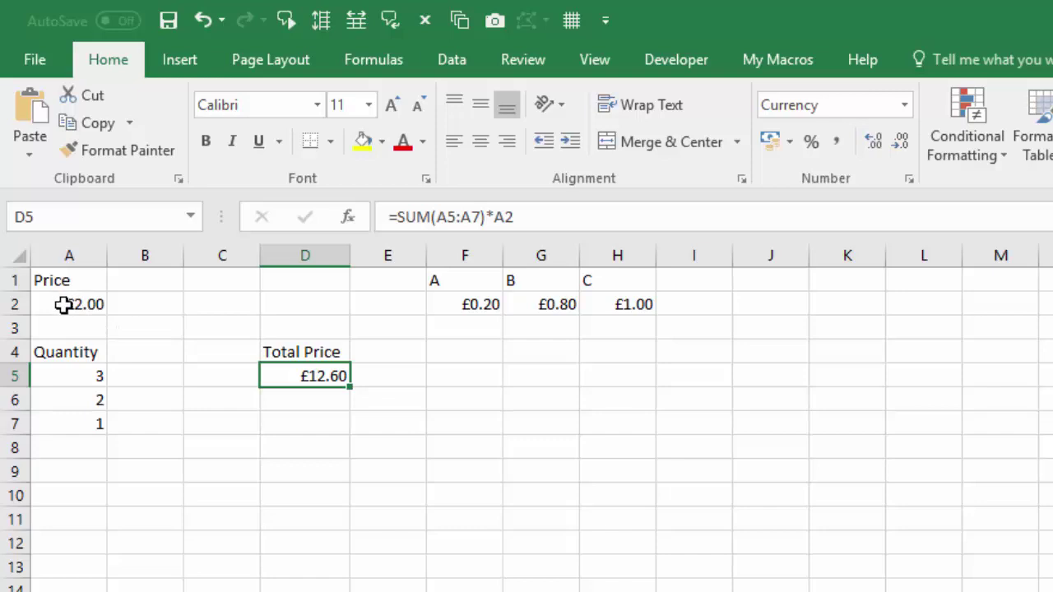
- Show A2's =SUM(F2:H2) formula, then compare selections A5:A7, A2 and F2:H2
click(63, 305)
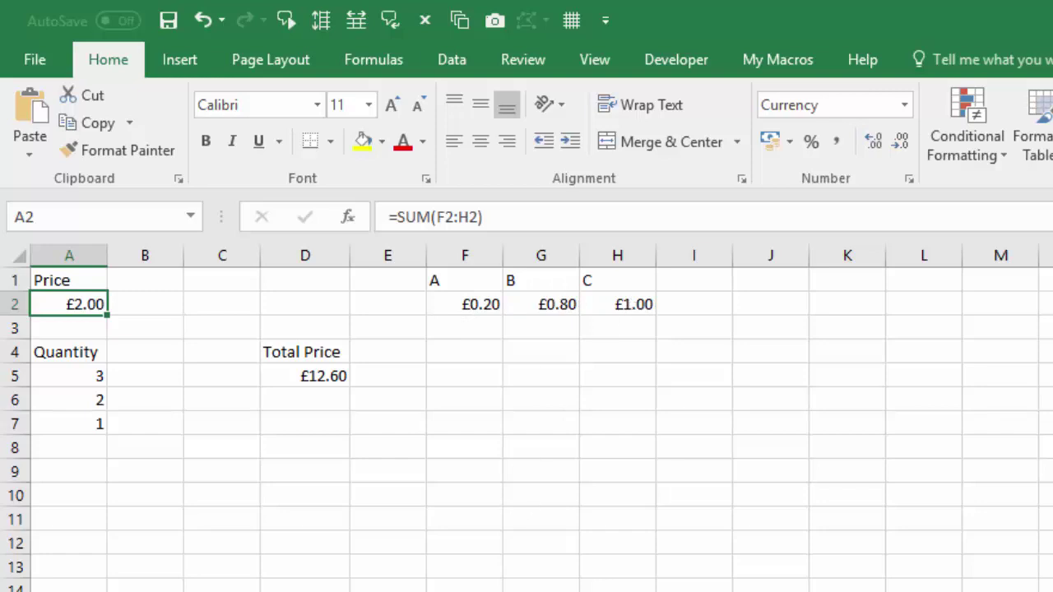
key(F2)
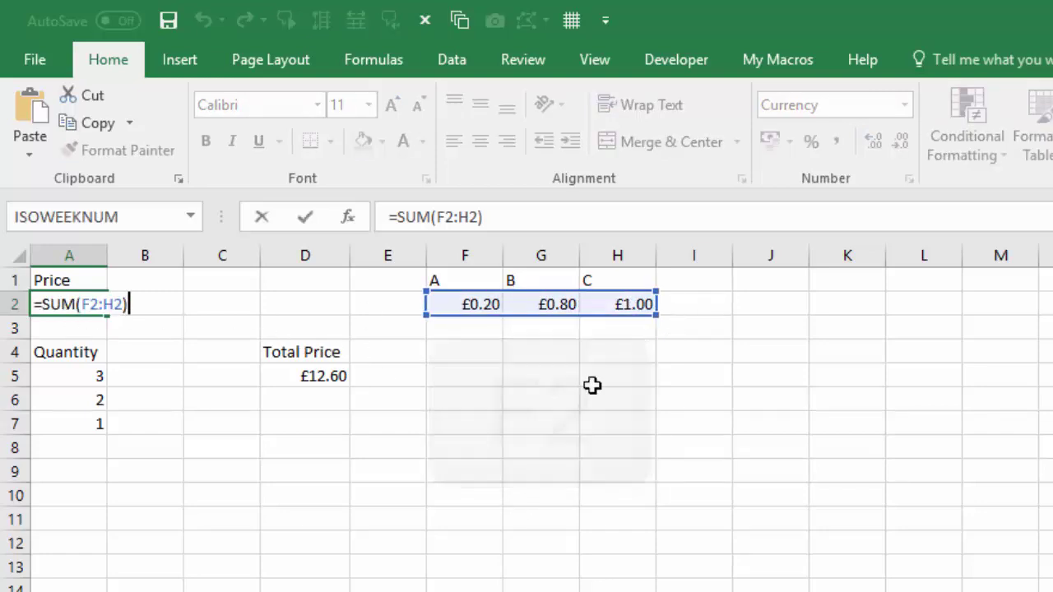
key(Return)
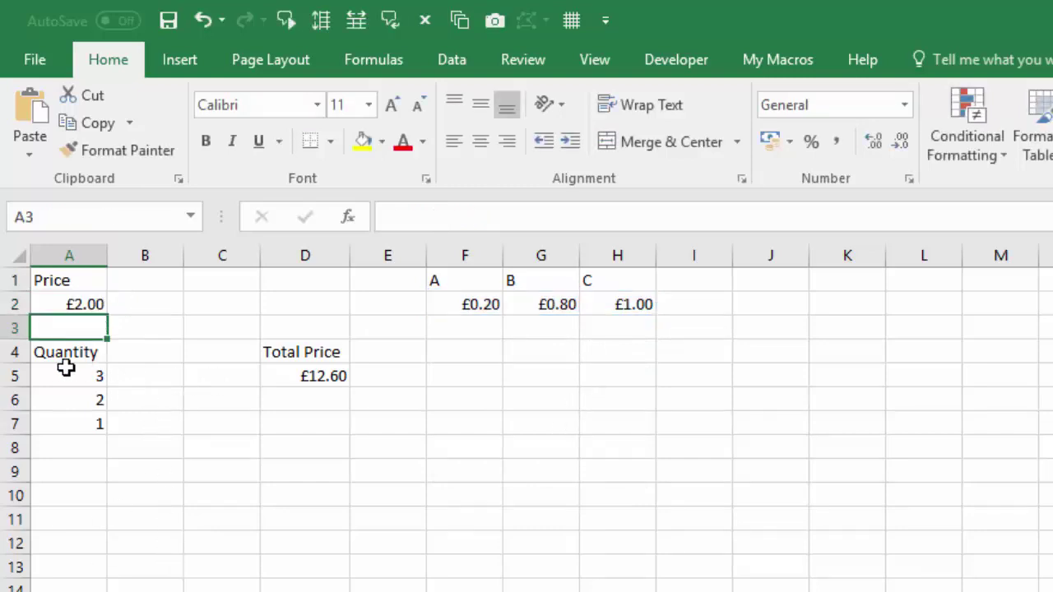
drag(72, 376, 75, 422)
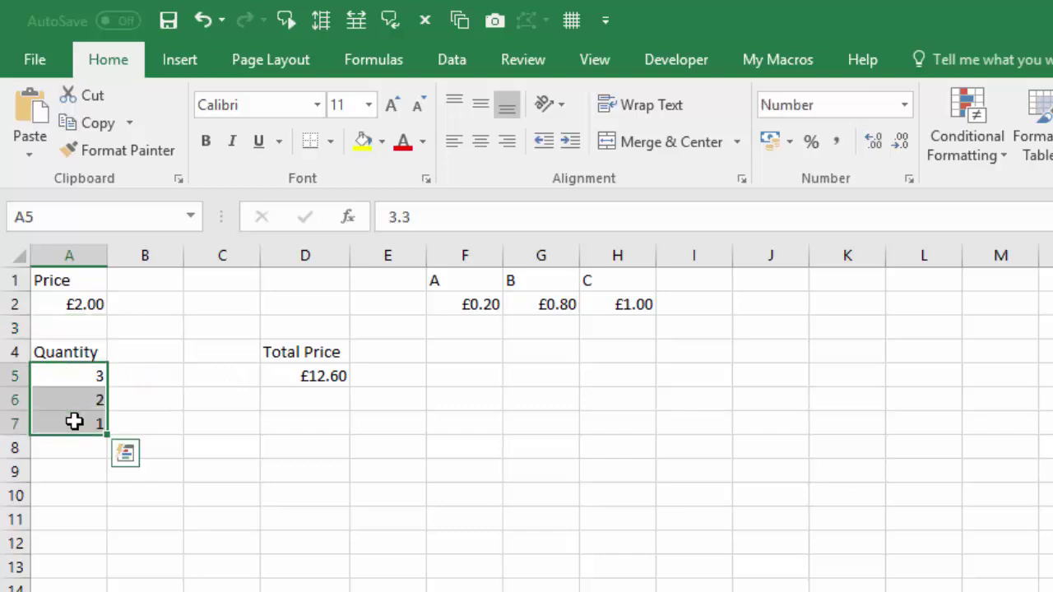
click(72, 304)
drag(483, 304, 608, 305)
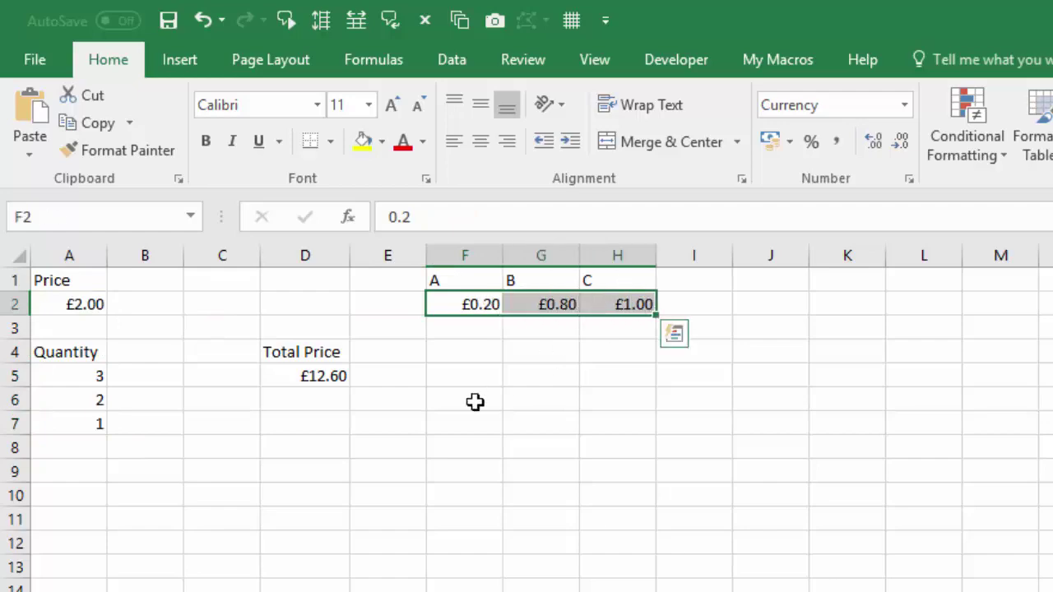
- Reopen Evaluate Formula on D5 and evaluate SUM(A5:A7) down to 6.3*A2
click(324, 376)
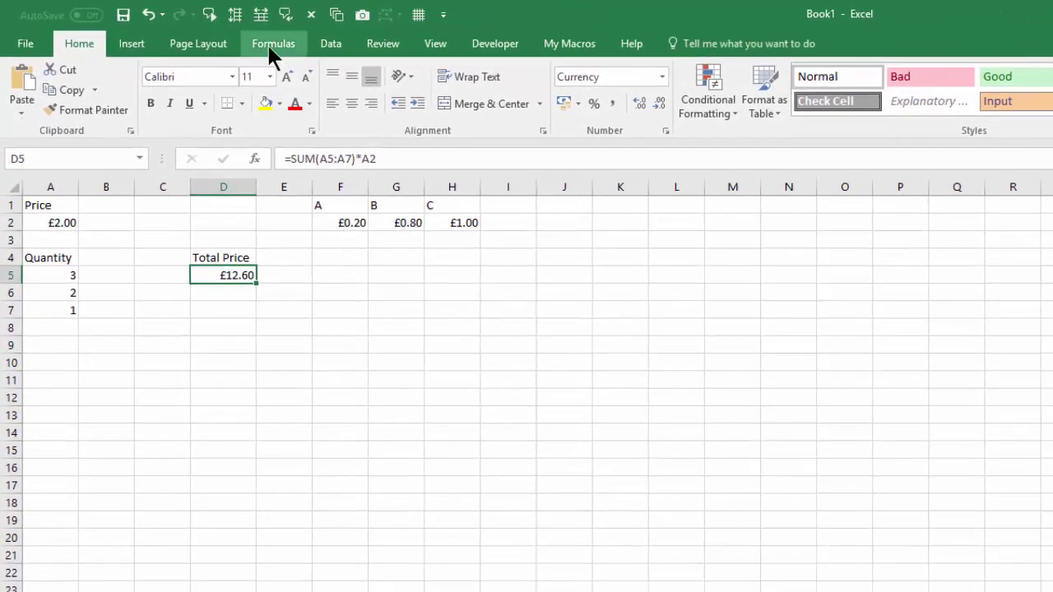
click(272, 44)
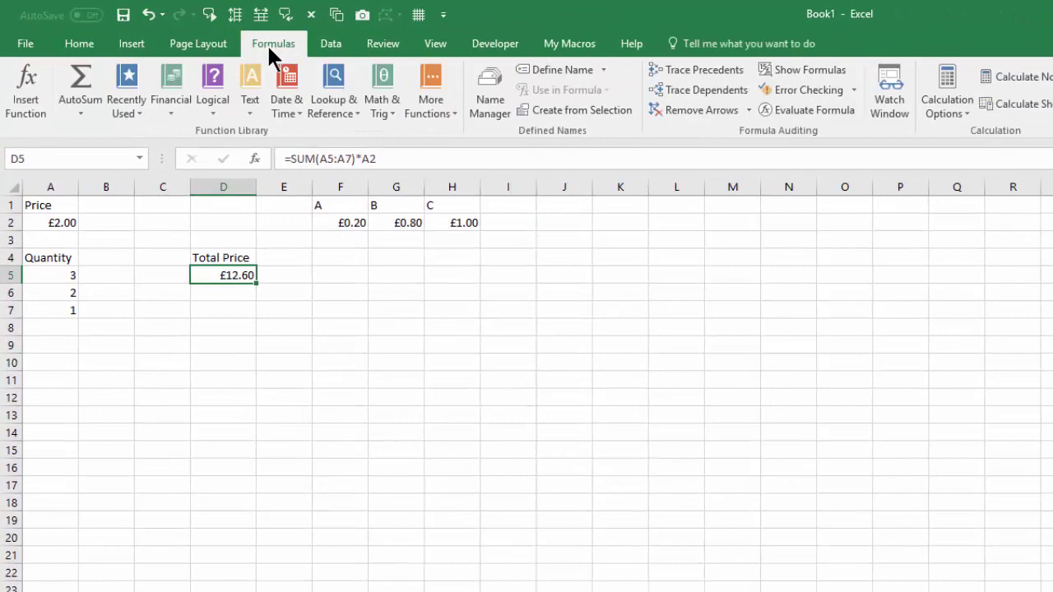
click(841, 104)
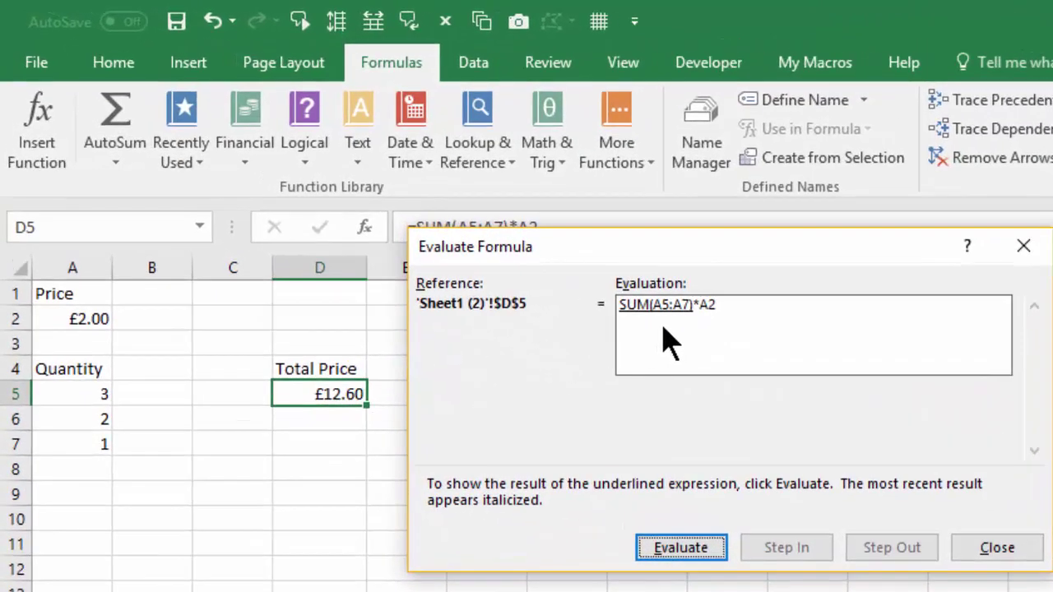
click(687, 559)
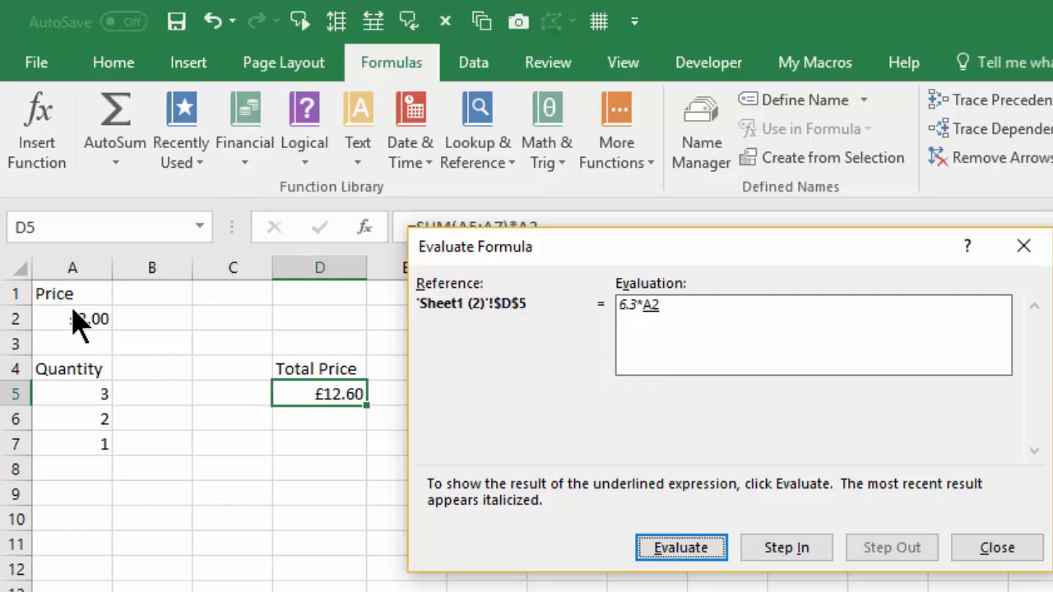
- Step into A2 (£2.00), step out, evaluate D5 to £12.60, then restart
click(803, 552)
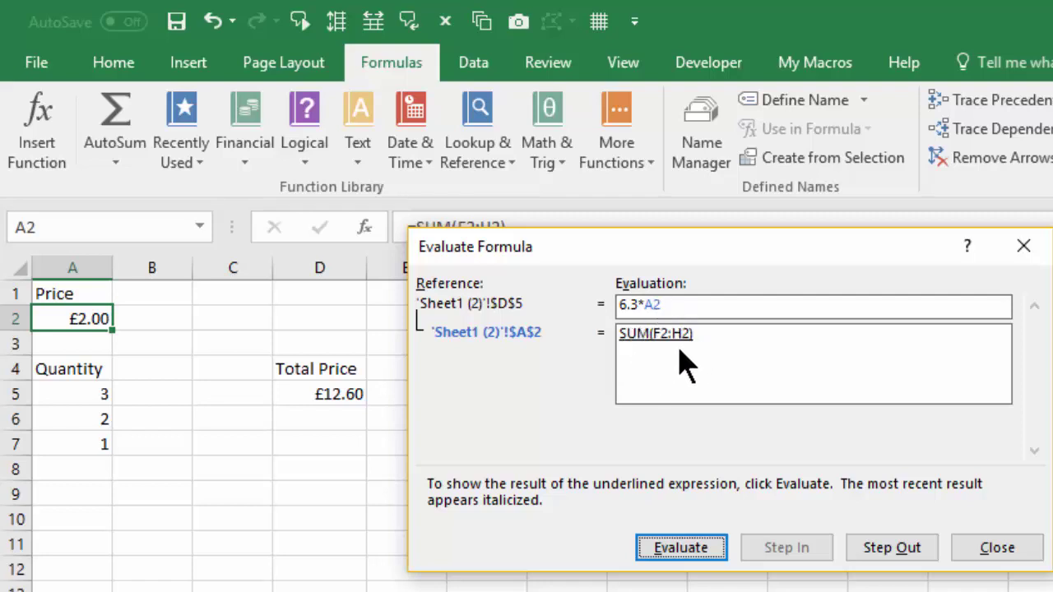
click(689, 553)
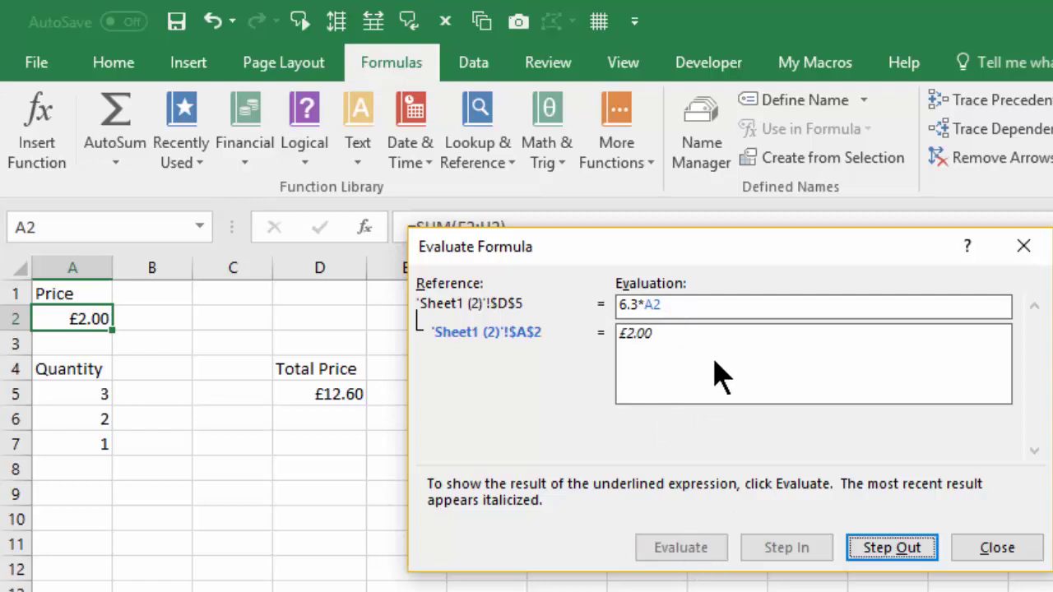
click(911, 568)
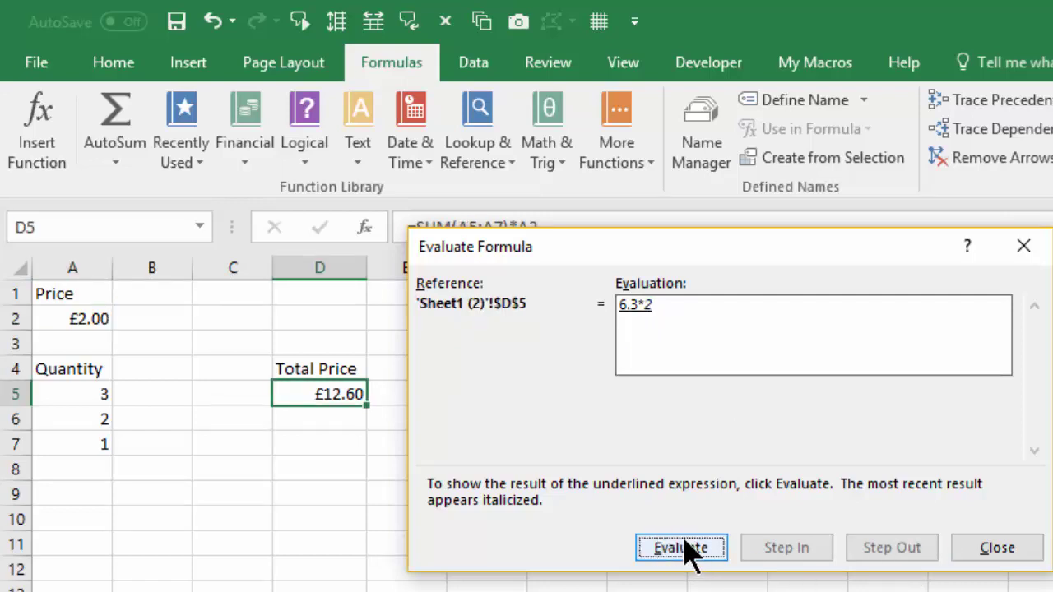
click(683, 548)
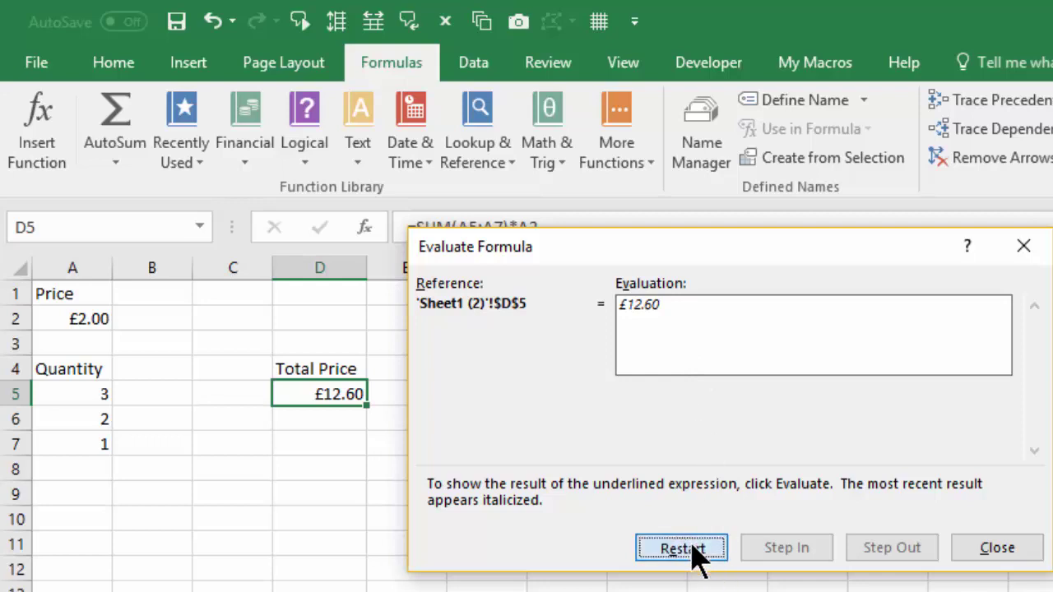
click(684, 551)
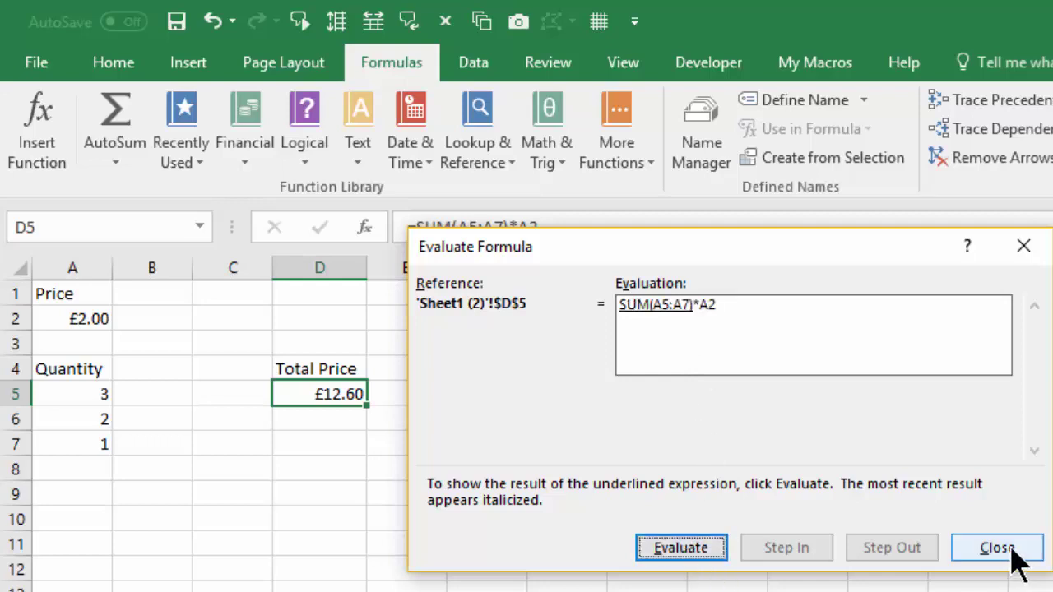